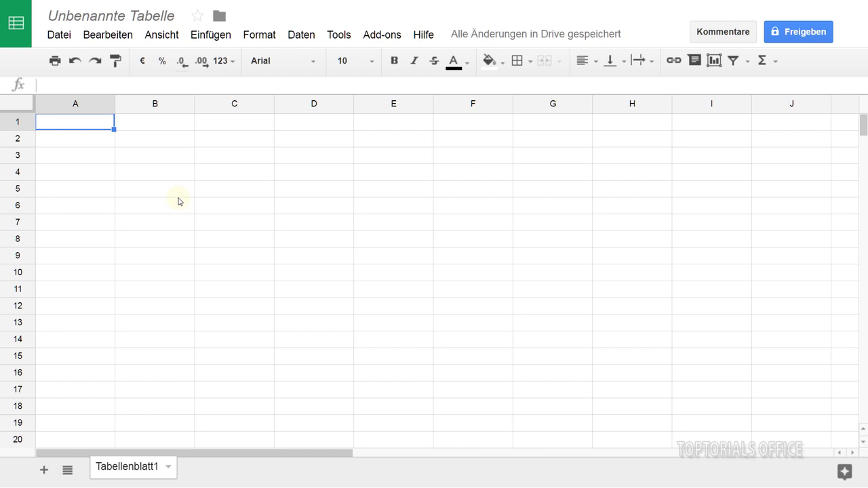
# Step: Enter Kopieren in A1 and Verschieben in A2
pyautogui.write('Kopieren')
pyautogui.press('Return')
pyautogui.write('Verschieben')
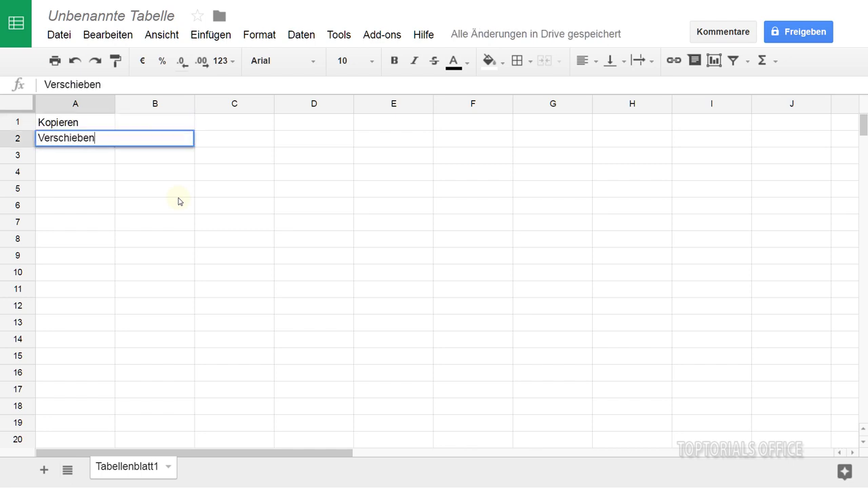
pyautogui.press('Return')
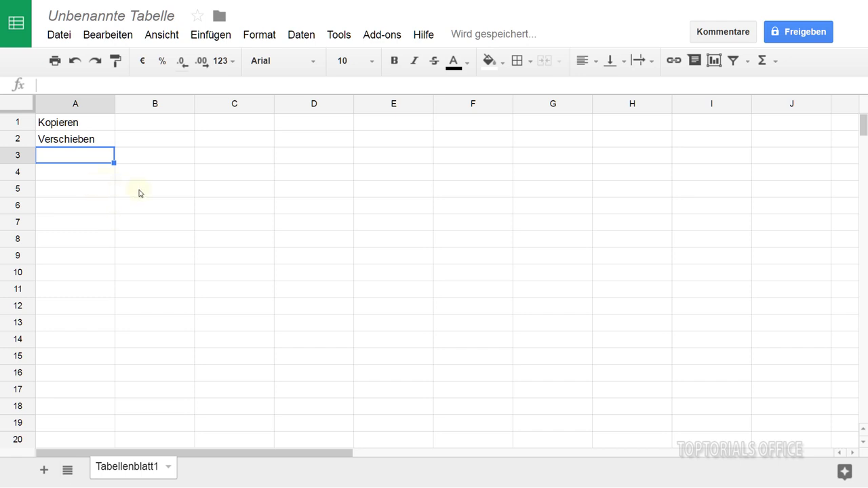
# Step: Copy Kopieren from A1 and paste it into D3
pyautogui.click(69, 123)
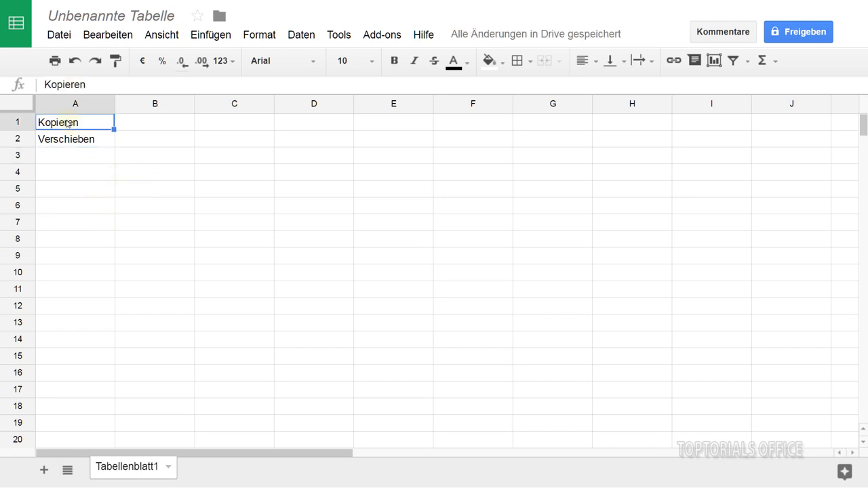
pyautogui.rightClick(68, 123)
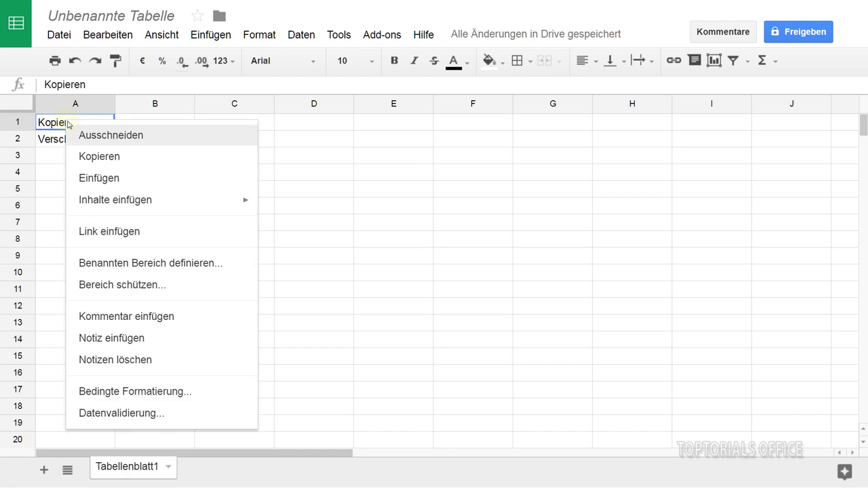
pyautogui.click(100, 164)
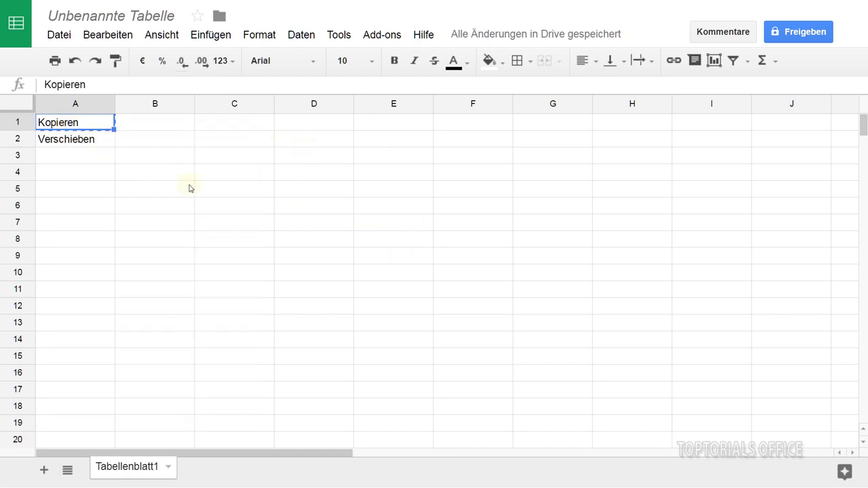
pyautogui.click(317, 157)
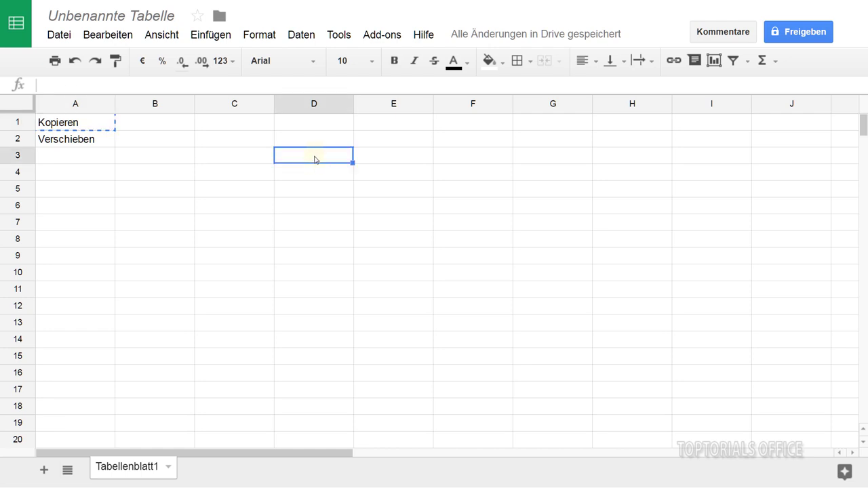
pyautogui.rightClick(315, 160)
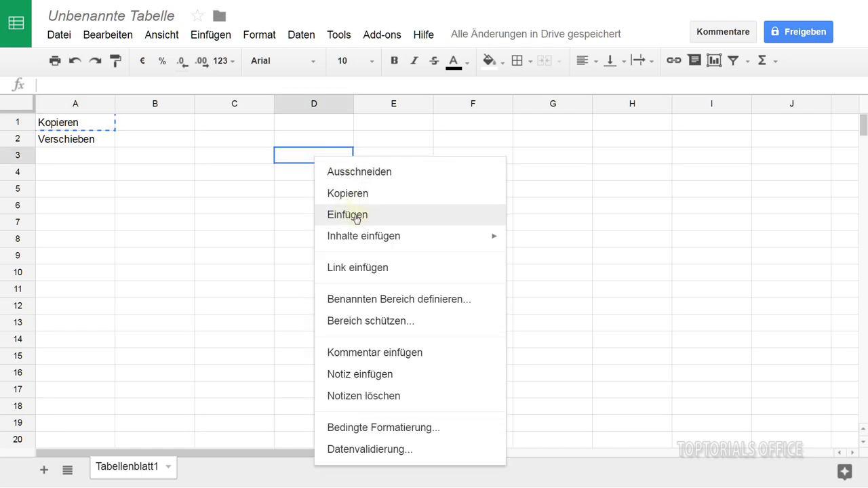
pyautogui.click(289, 164)
pyautogui.hotkey('ctrl', 'v')
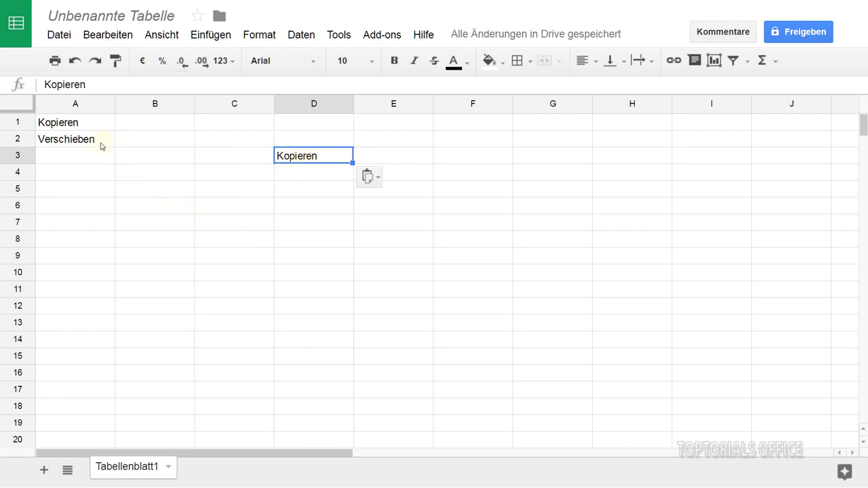
# Step: Cut Verschieben from A2, paste it into D4, then drag it back to A2
pyautogui.click(78, 142)
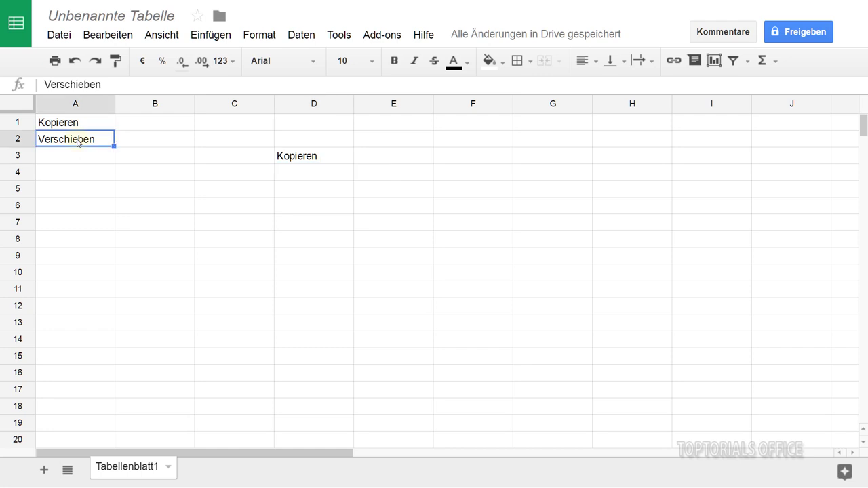
pyautogui.rightClick(78, 139)
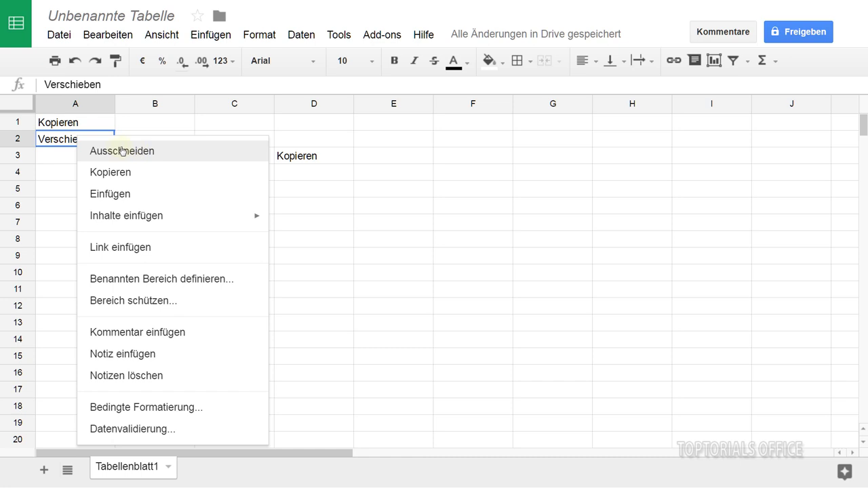
pyautogui.click(66, 143)
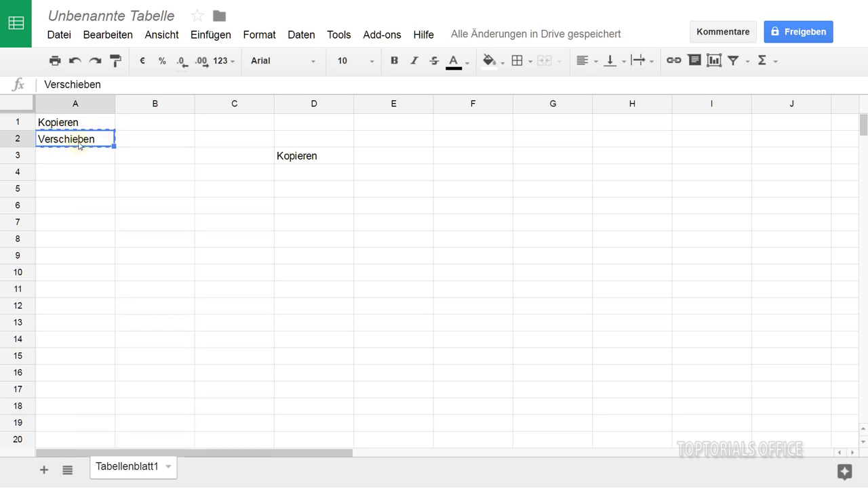
pyautogui.click(303, 175)
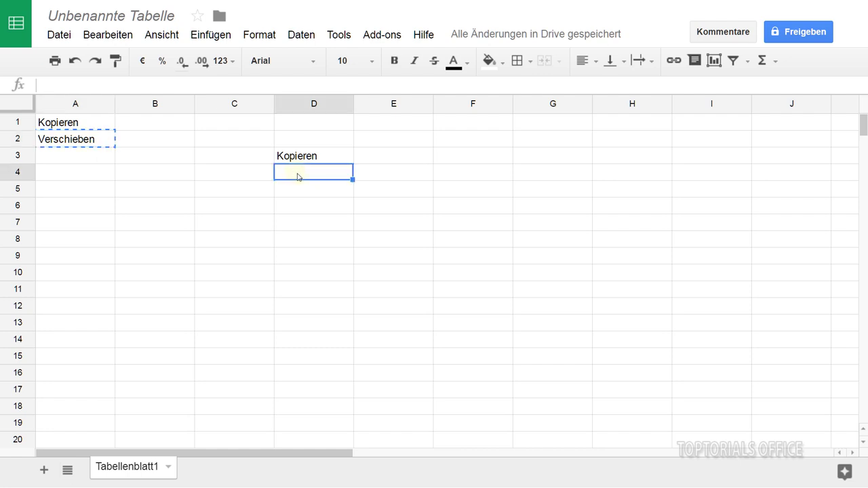
pyautogui.rightClick(298, 177)
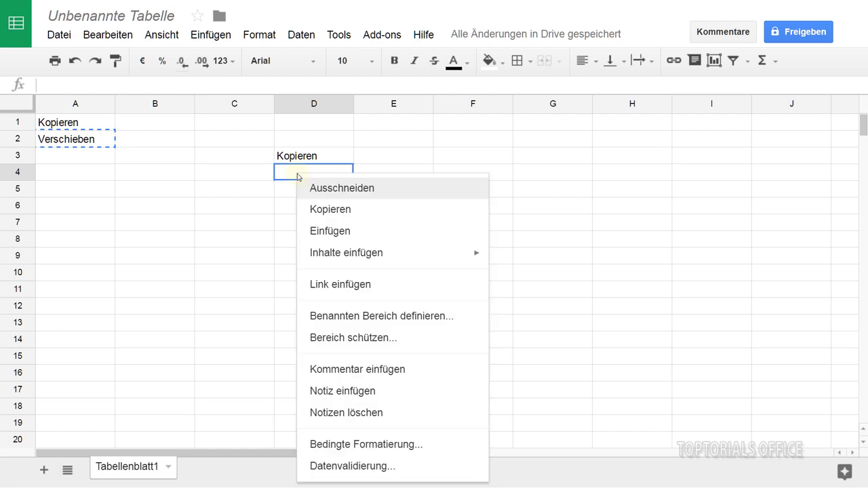
pyautogui.click(345, 233)
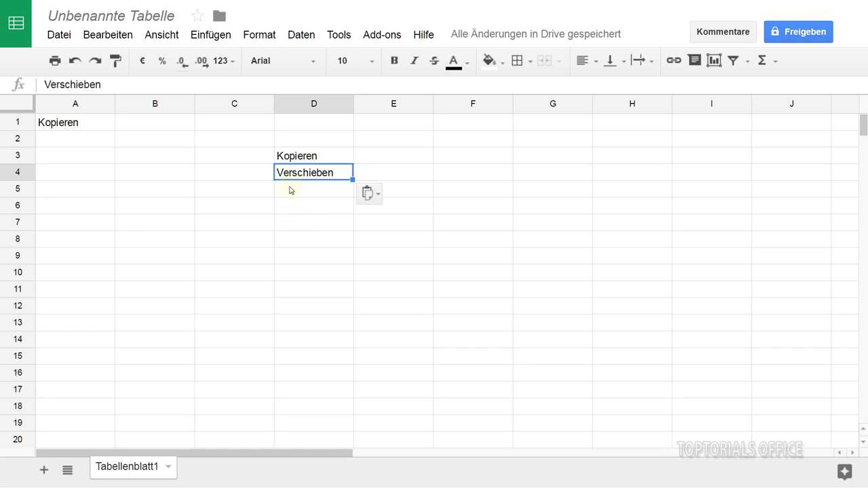
pyautogui.moveTo(288, 178); pyautogui.dragTo(77, 146)
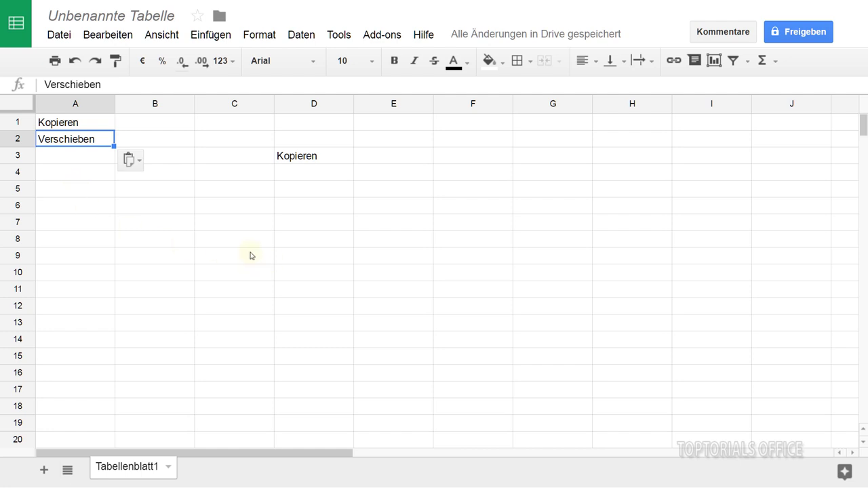
# Step: Clear D3, select B1, and launch the Skripteditor from the Tools menu
pyautogui.click(280, 158)
pyautogui.press('Delete')
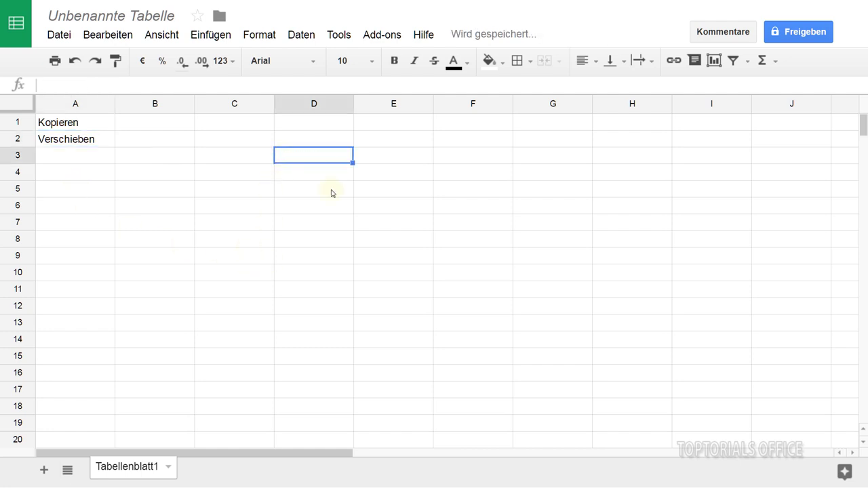
pyautogui.click(134, 127)
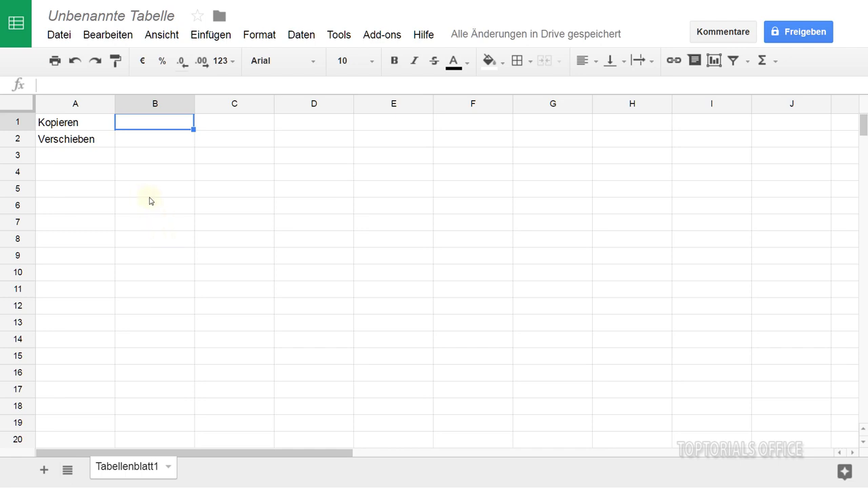
pyautogui.click(344, 38)
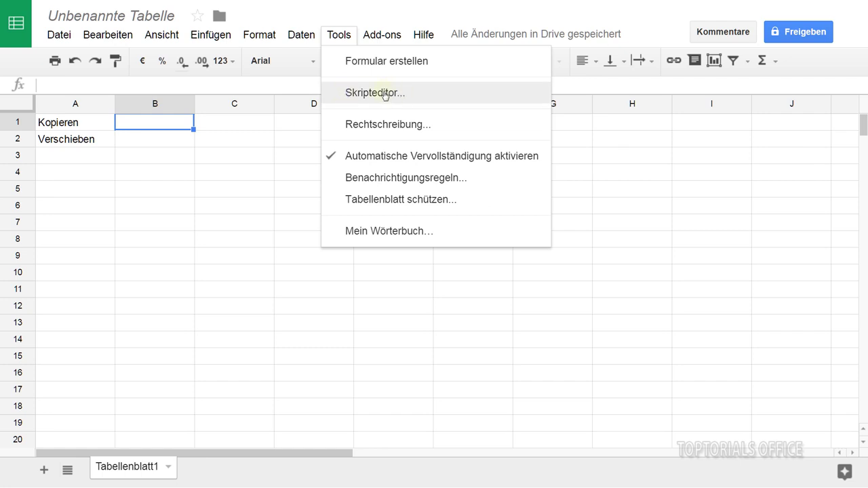
pyautogui.click(179, 126)
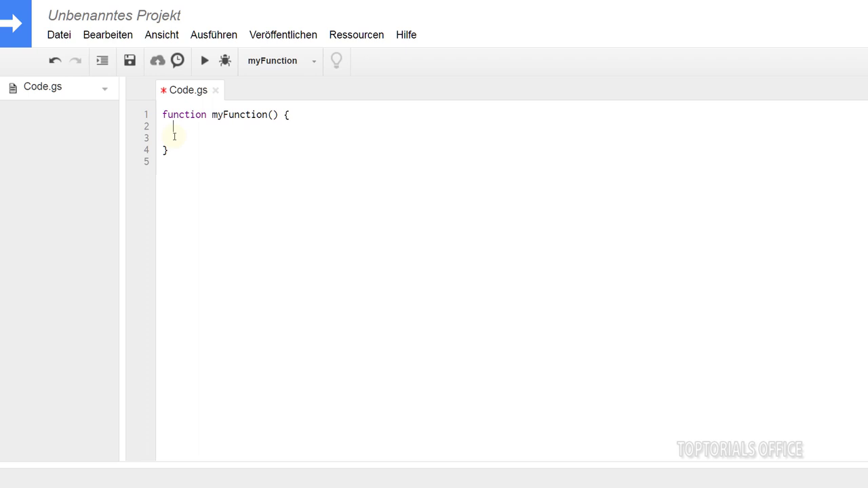
# Step: Write var ss=SpreadsheetApp.getActiveSheet() on a new line in myFunction via autocomplete
pyautogui.press('Return')
pyautogui.write('var ')
pyautogui.write('ss')
pyautogui.write('=')
pyautogui.write('Spre')
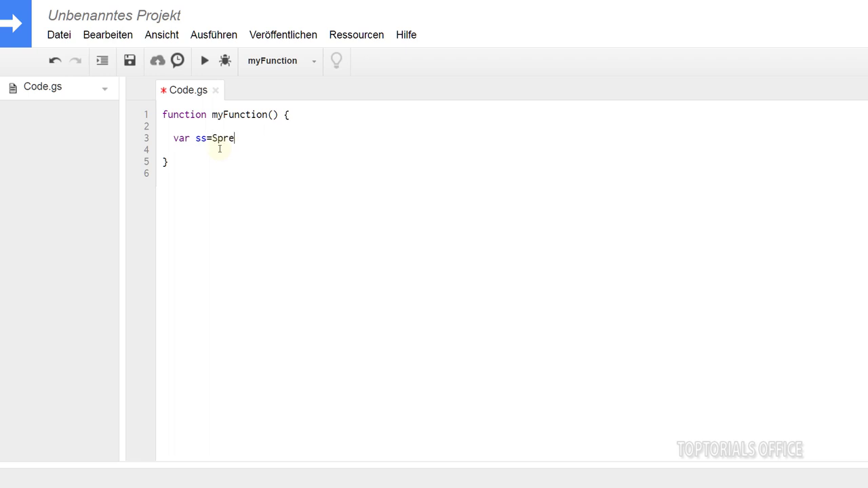
pyautogui.press('BackSpace')
pyautogui.press('BackSpace')
pyautogui.press('BackSpace')
pyautogui.press('BackSpace')
pyautogui.hotkey('ctrl', 'space')
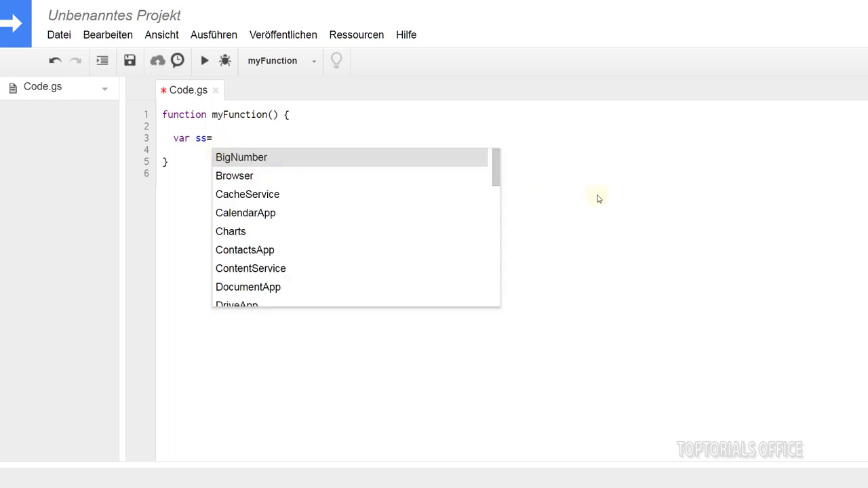
pyautogui.write('sp')
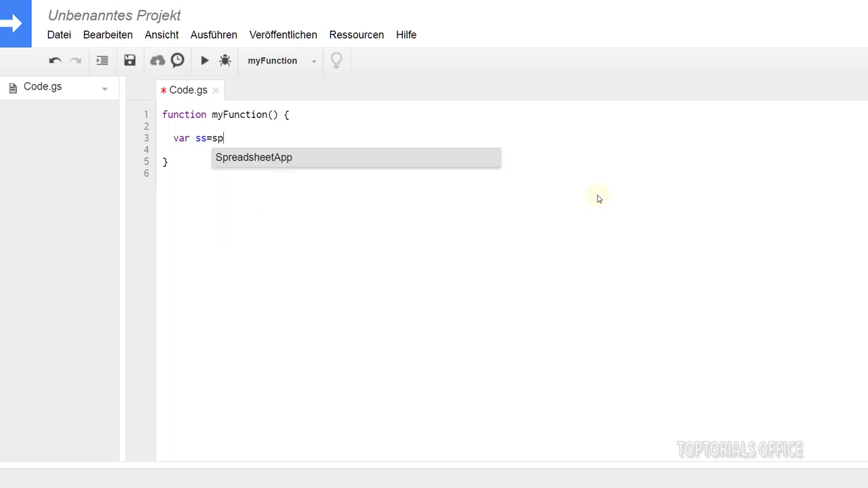
pyautogui.press('Return')
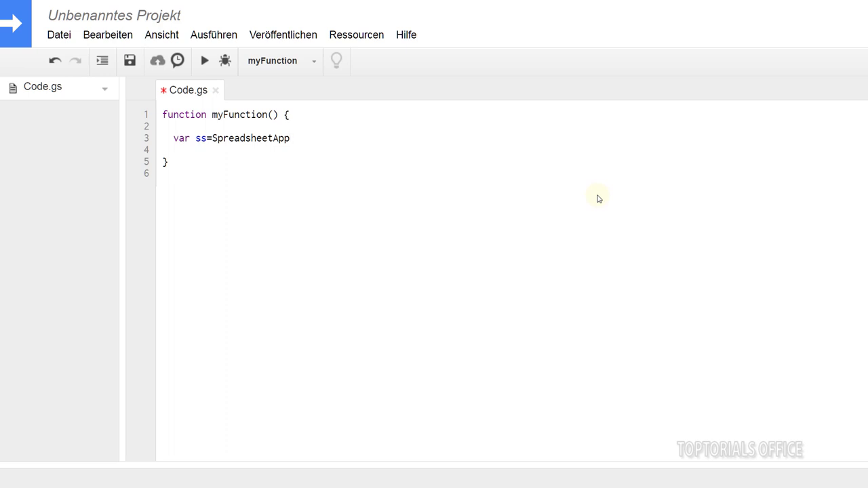
pyautogui.write('.')
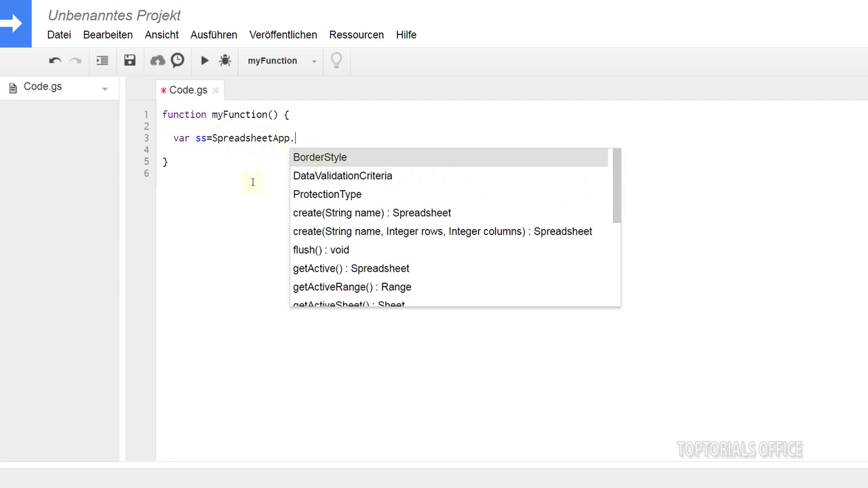
pyautogui.write('get')
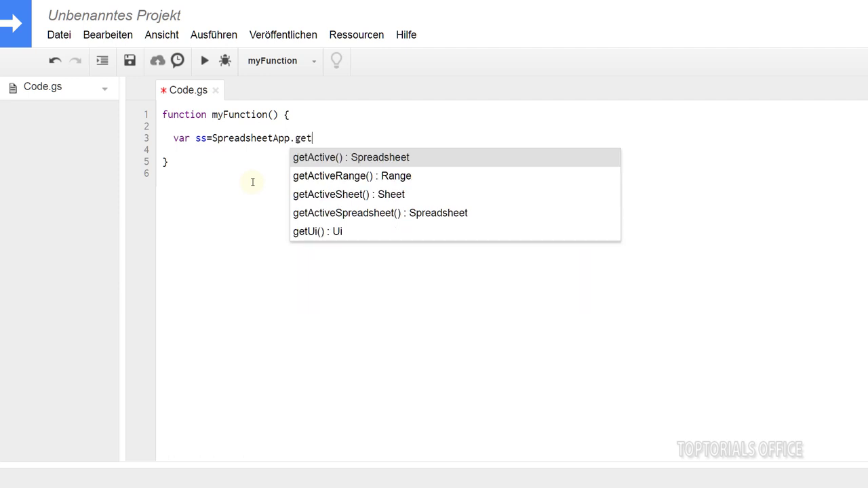
pyautogui.write('A')
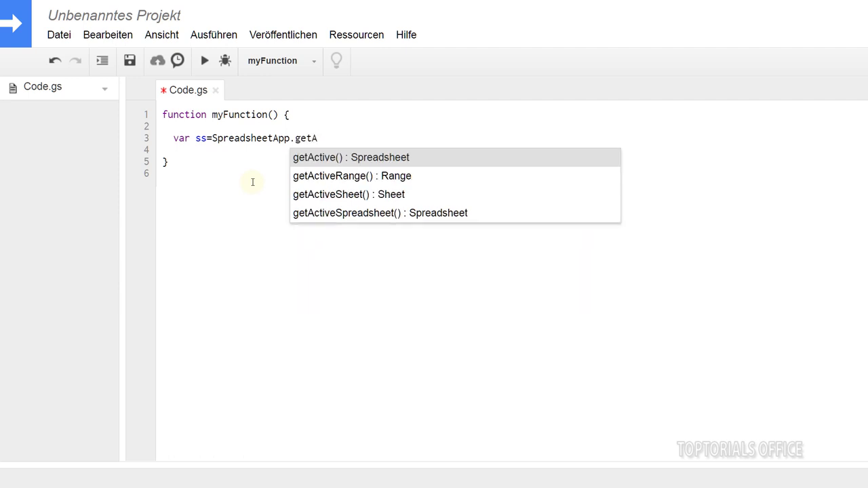
pyautogui.click(331, 194)
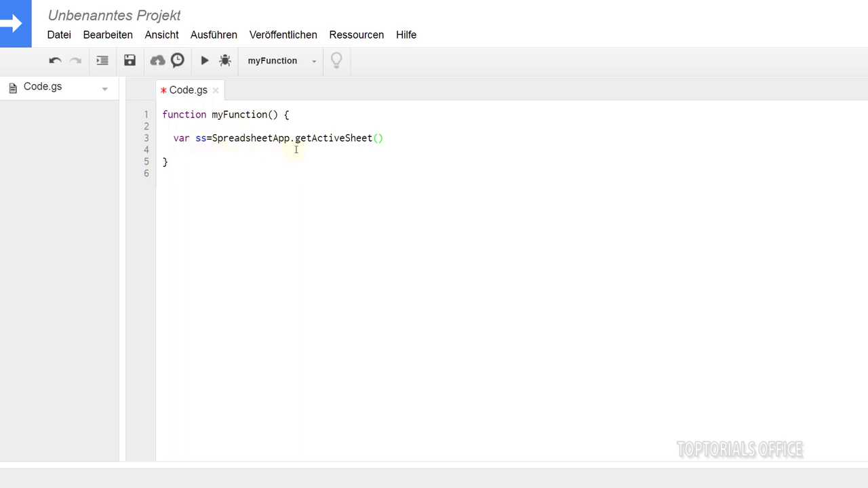
# Step: End line 3 with a semicolon and start a new line
pyautogui.click(388, 139)
pyautogui.write(';')
pyautogui.press('Return')
# Step: On line 5 write ss.getRange("A1") followed by .copyto
pyautogui.doubleClick(201, 138)
pyautogui.click(180, 160)
pyautogui.write('ss')
pyautogui.write('.')
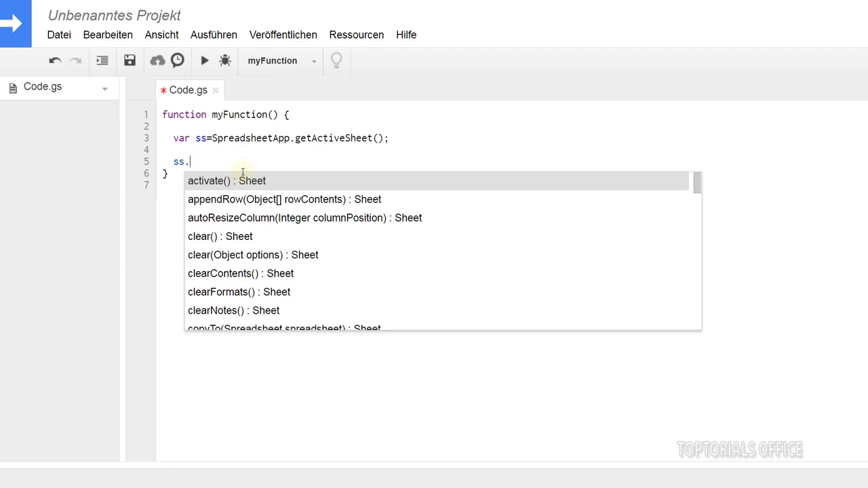
pyautogui.write('getRange')
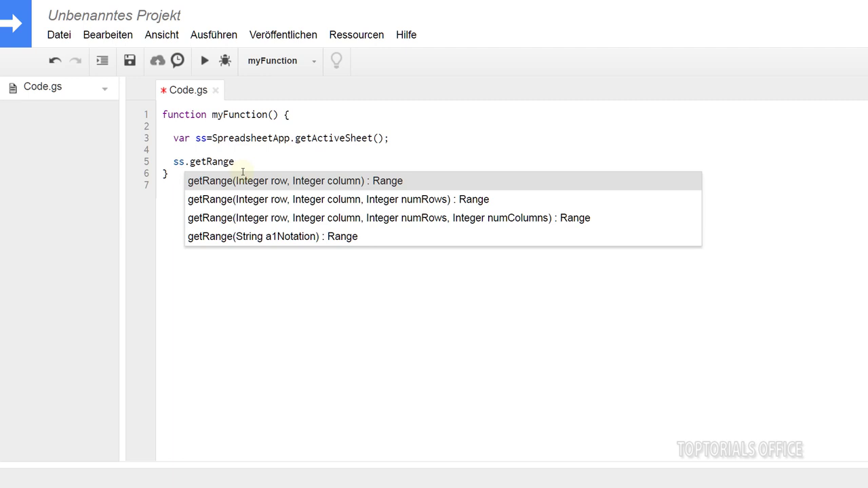
pyautogui.write('(')
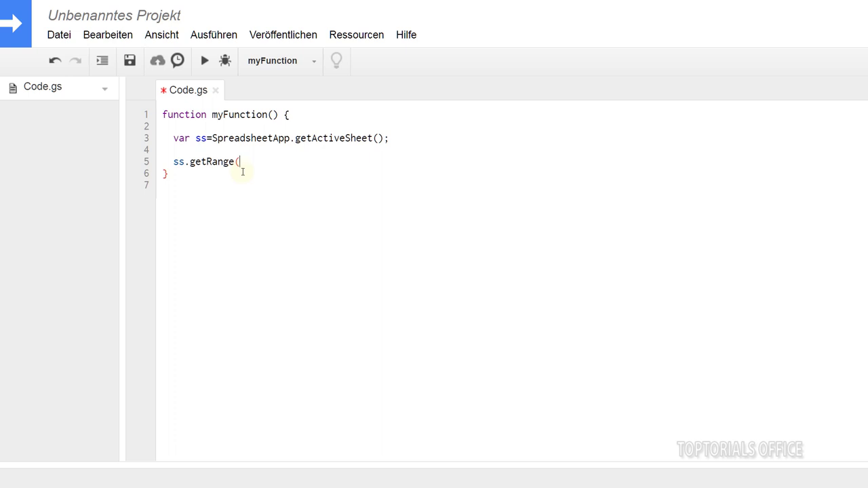
pyautogui.write('"')
pyautogui.write('A1')
pyautogui.write('"')
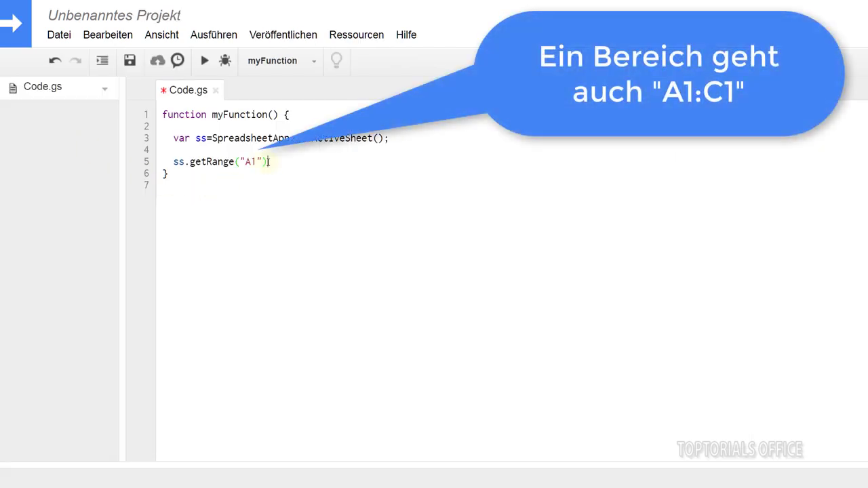
pyautogui.write('.')
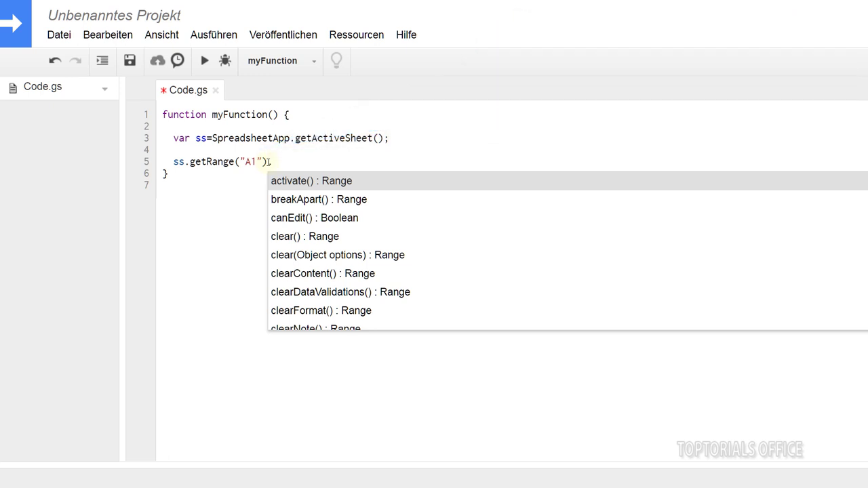
pyautogui.write('copy')
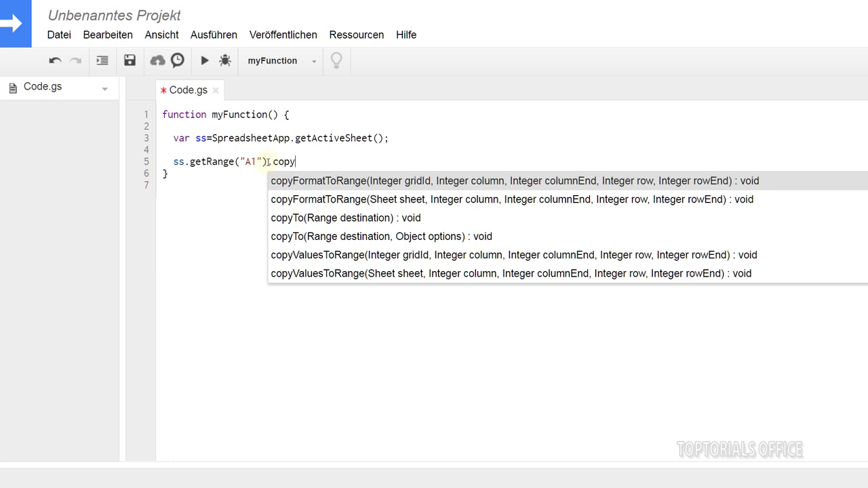
pyautogui.write('to')
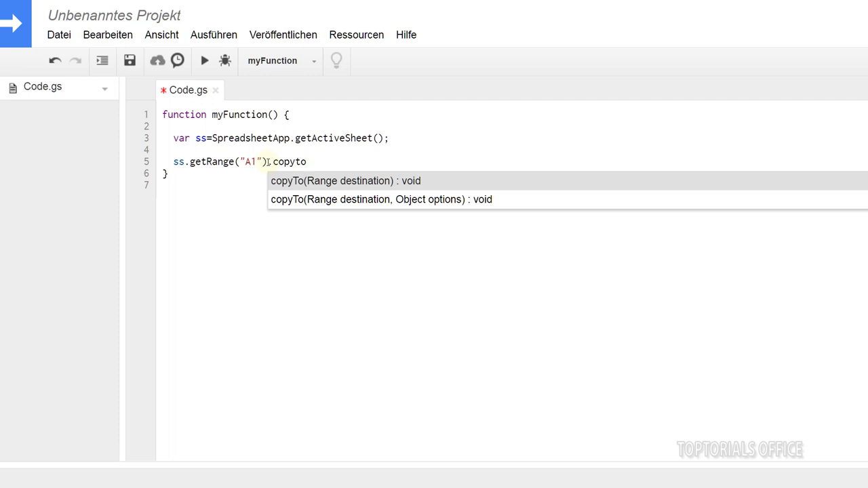
# Step: Complete line 5 as ss.getRange("A1").copyTo(ss.getRange("D5")); and add a new line
pyautogui.click(323, 182)
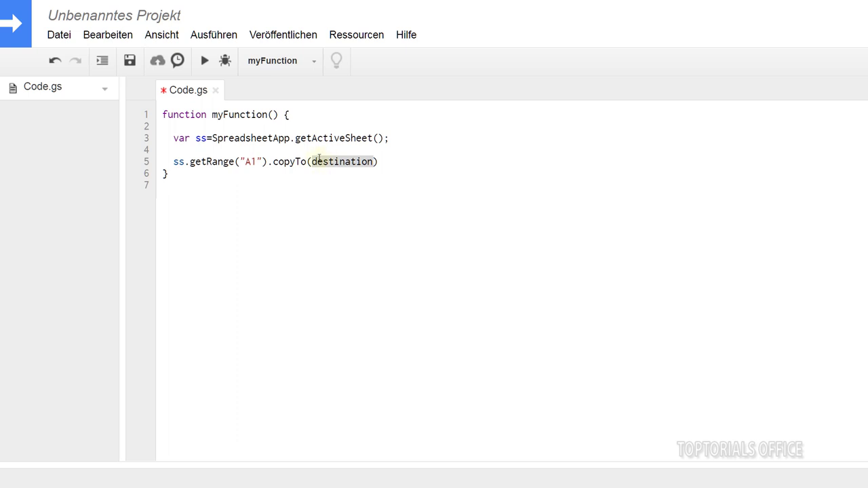
pyautogui.click(314, 161)
pyautogui.moveTo(313, 161); pyautogui.dragTo(374, 161)
pyautogui.write('ss.getRange')
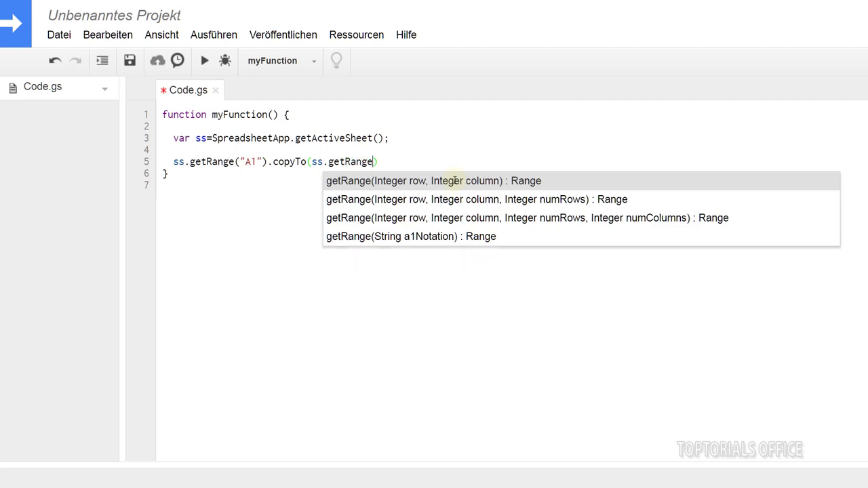
pyautogui.write('()')
pyautogui.click(381, 161)
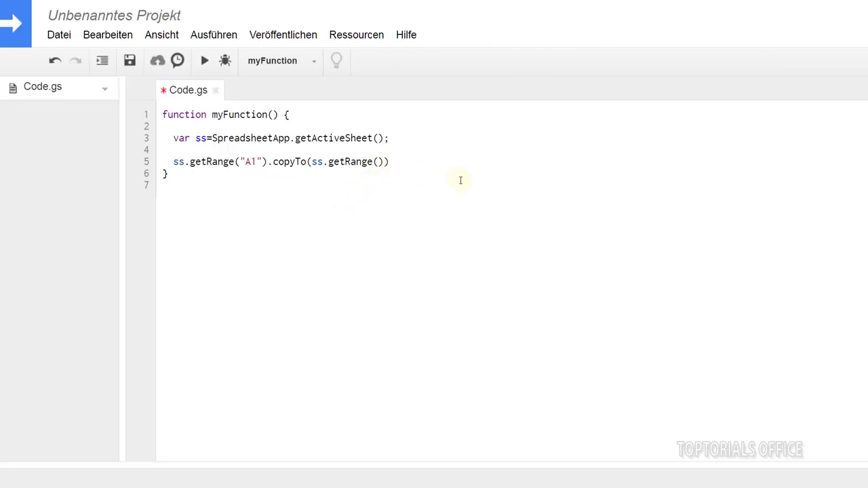
pyautogui.write('"')
pyautogui.write('D5')
pyautogui.write('"))')
pyautogui.write(';')
pyautogui.press('Return')
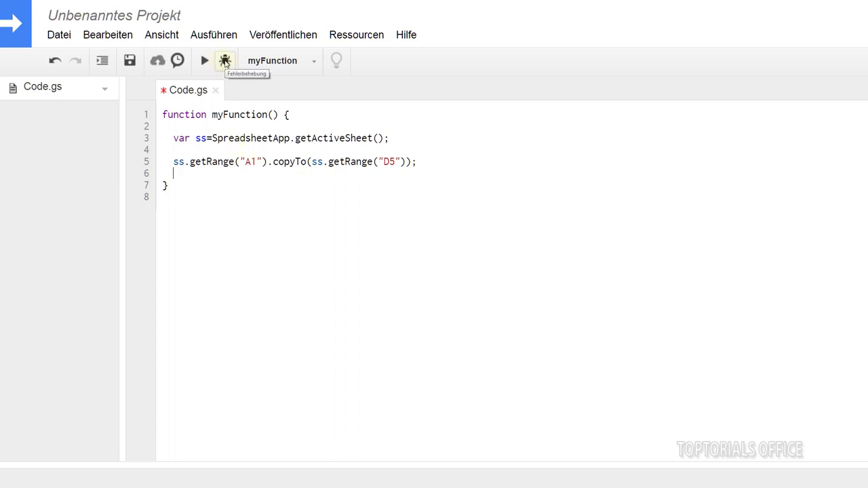
# Step: Save the project under its default name when prompted before running
pyautogui.click(225, 61)
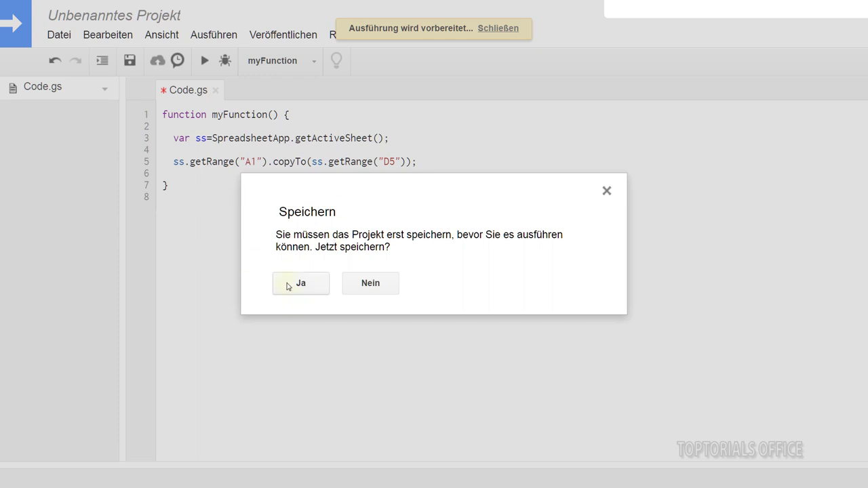
pyautogui.click(300, 283)
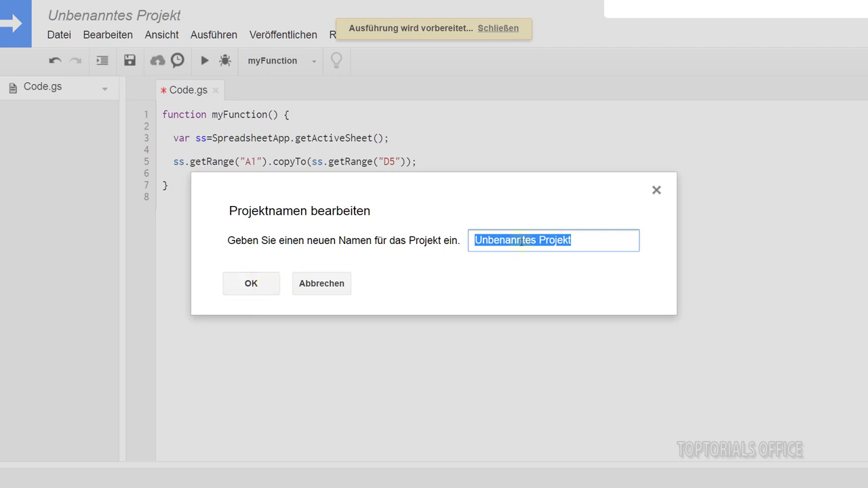
pyautogui.click(250, 284)
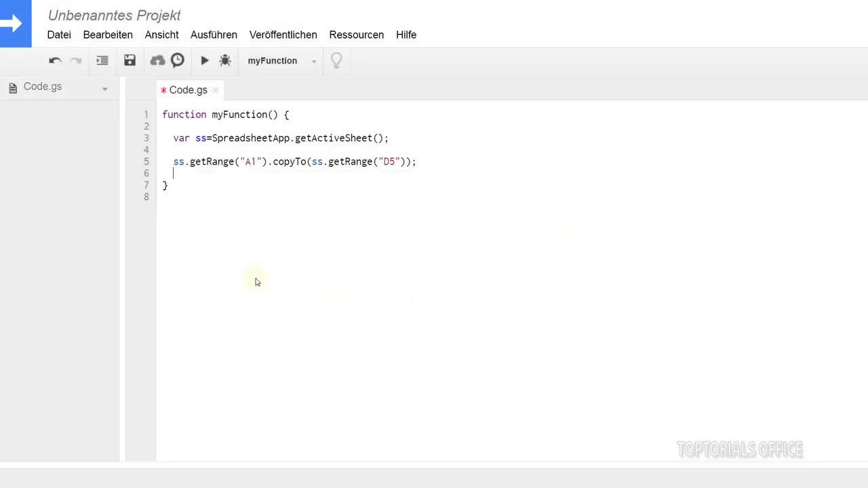
# Step: Run myFunction, granting the script permission to manage spreadsheets
pyautogui.click(204, 62)
pyautogui.click(205, 62)
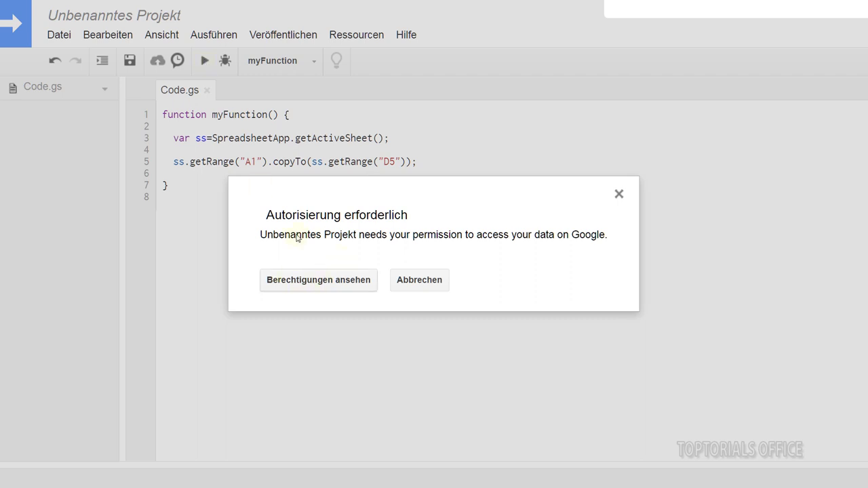
pyautogui.click(293, 281)
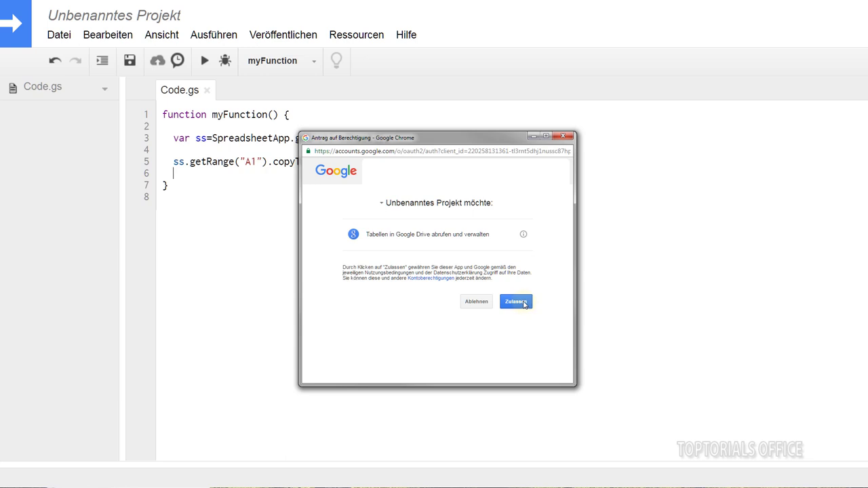
pyautogui.click(525, 305)
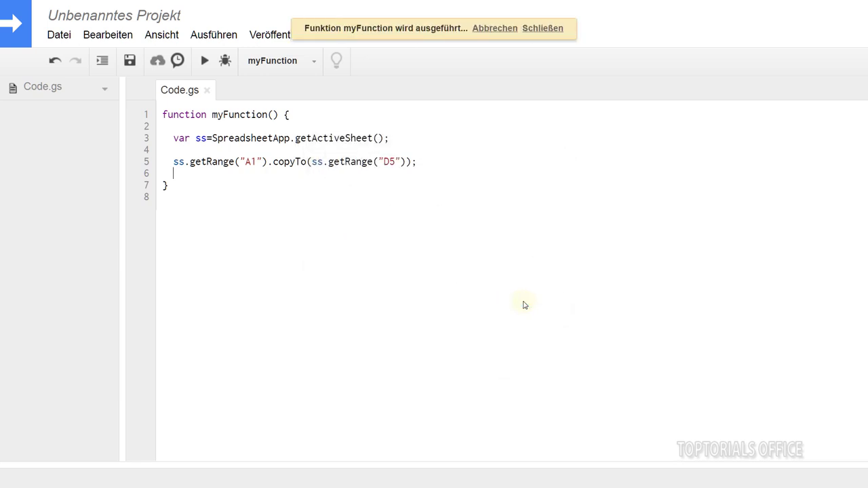
pyautogui.click(205, 61)
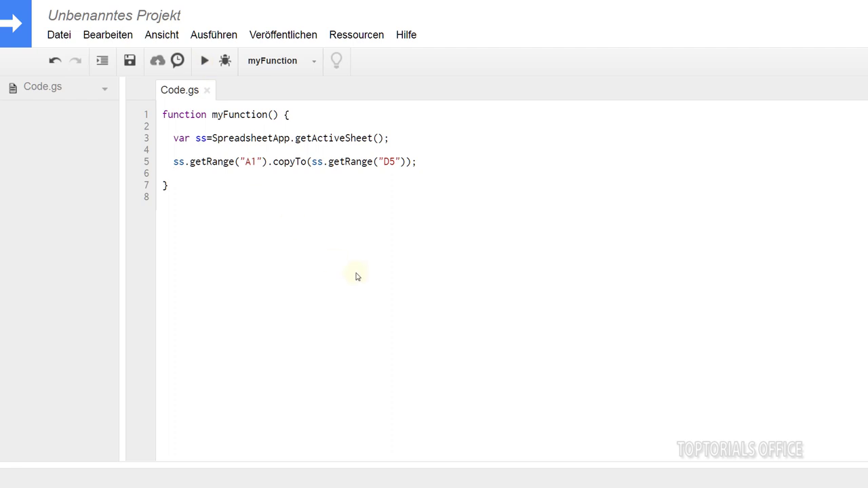
# Step: In the spreadsheet, check D5's copied Kopieren and delete it
pyautogui.hotkey('ctrl', 'Tab')
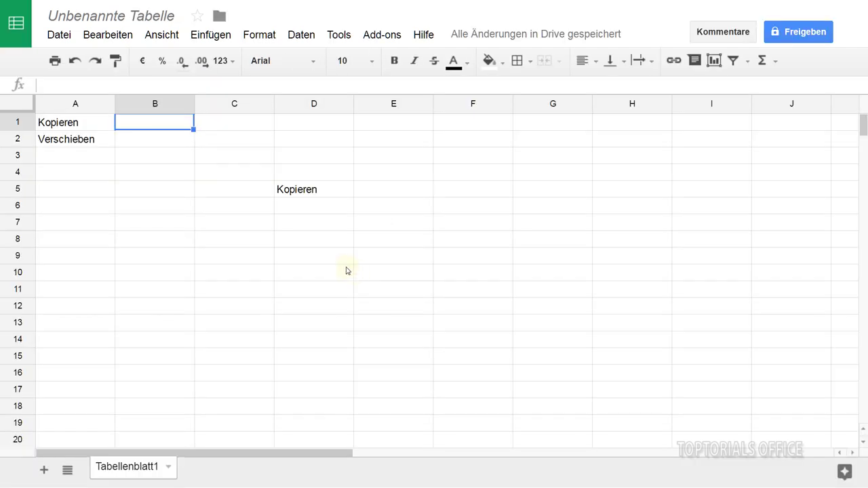
pyautogui.click(310, 190)
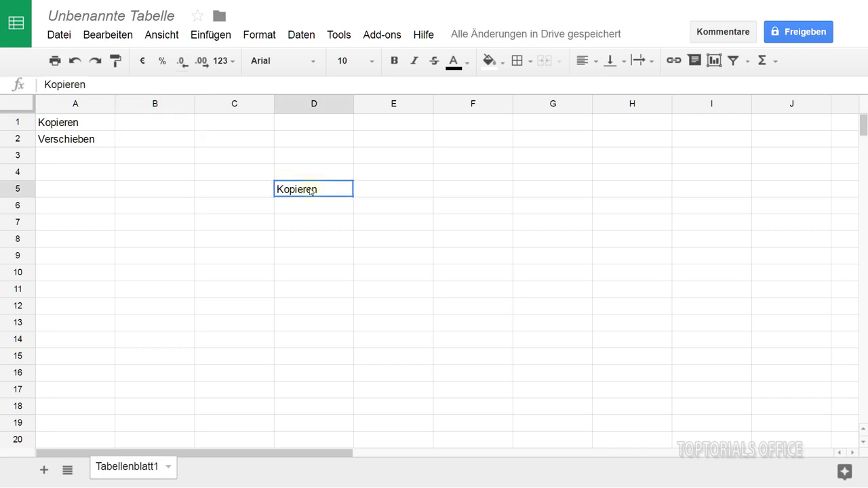
pyautogui.press('Delete')
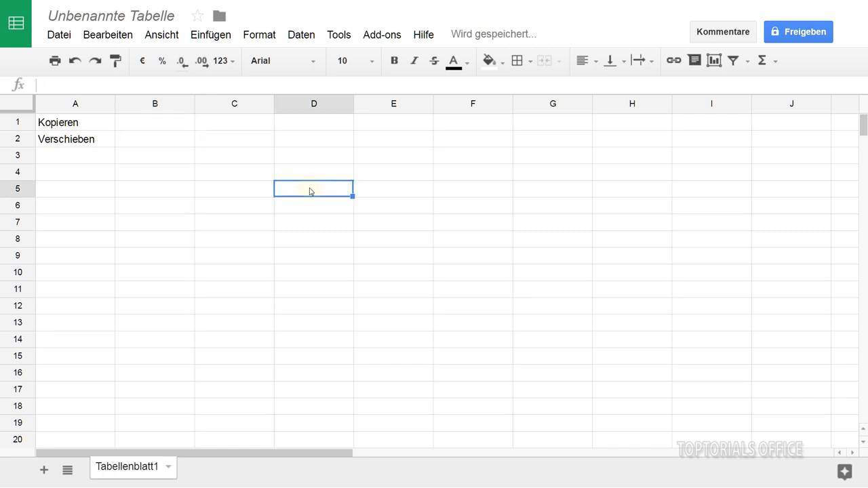
pyautogui.click(339, 123)
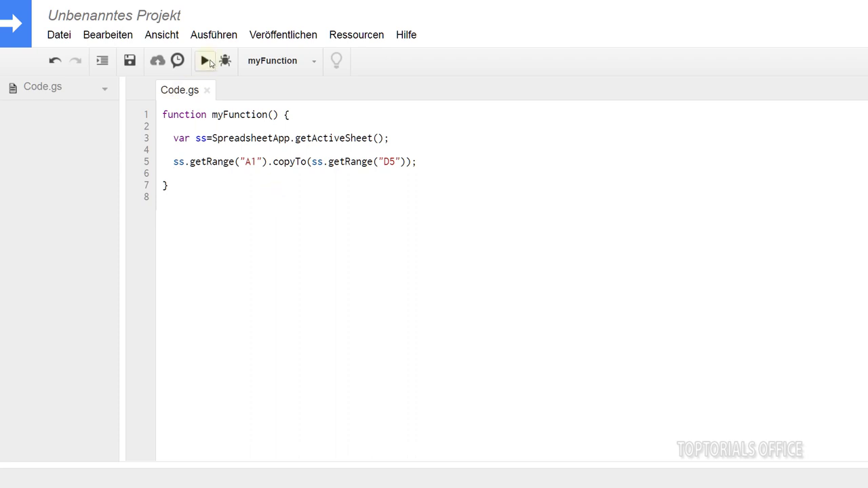
# Step: Rerun the copy script, confirm Kopieren reappears in D5, and delete it again
pyautogui.click(209, 63)
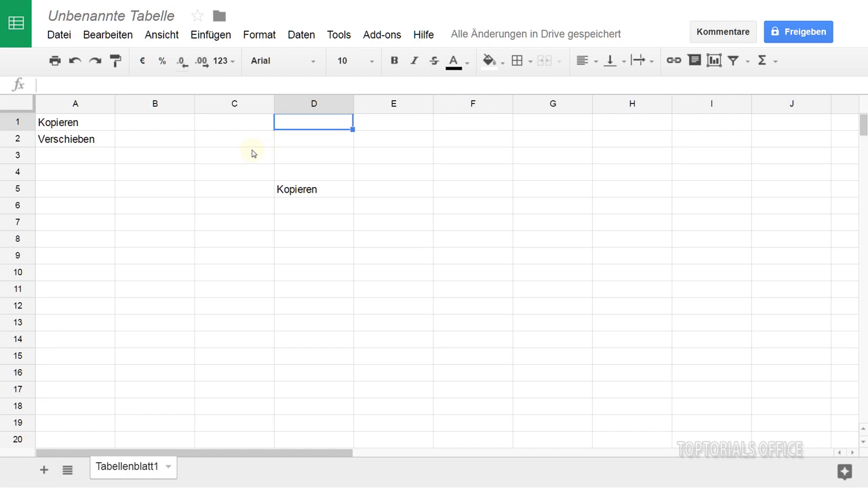
pyautogui.click(298, 192)
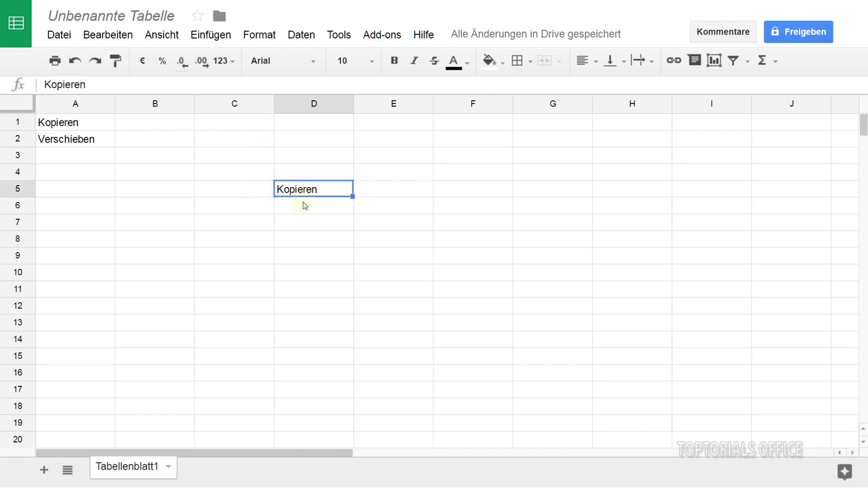
pyautogui.press('Delete')
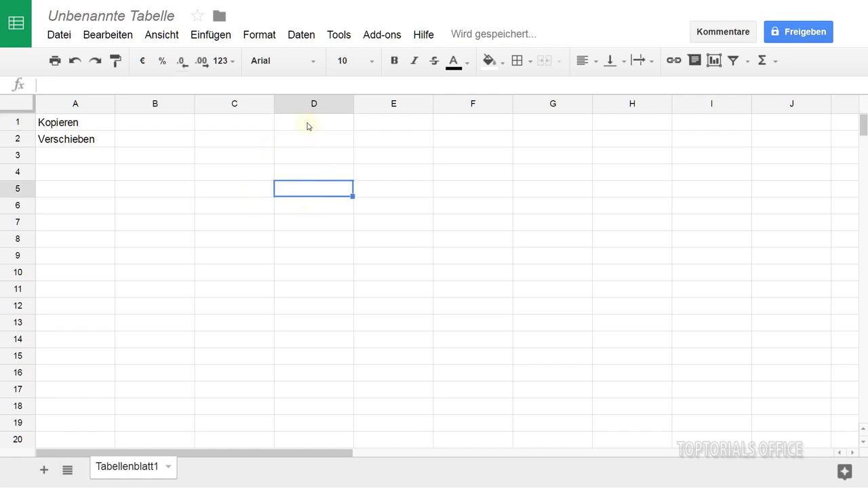
pyautogui.click(310, 126)
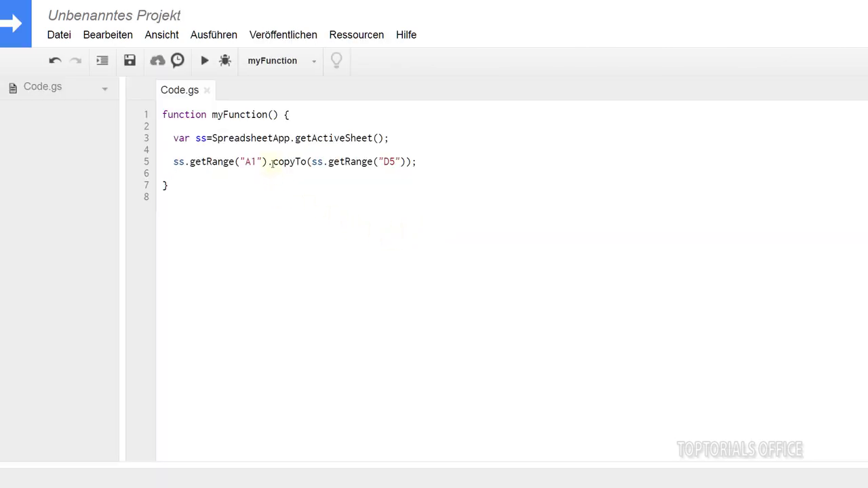
# Step: Change line 5 to ss.getRange("A2").moveTo(ss.getRange("D5")) and run it
pyautogui.moveTo(273, 161); pyautogui.dragTo(295, 161)
pyautogui.write('move')
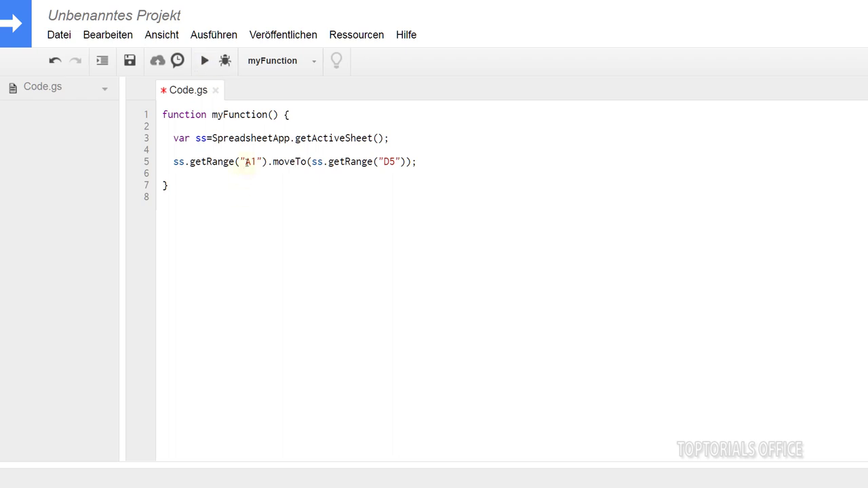
pyautogui.moveTo(251, 162); pyautogui.dragTo(257, 161)
pyautogui.write('2')
pyautogui.click(204, 61)
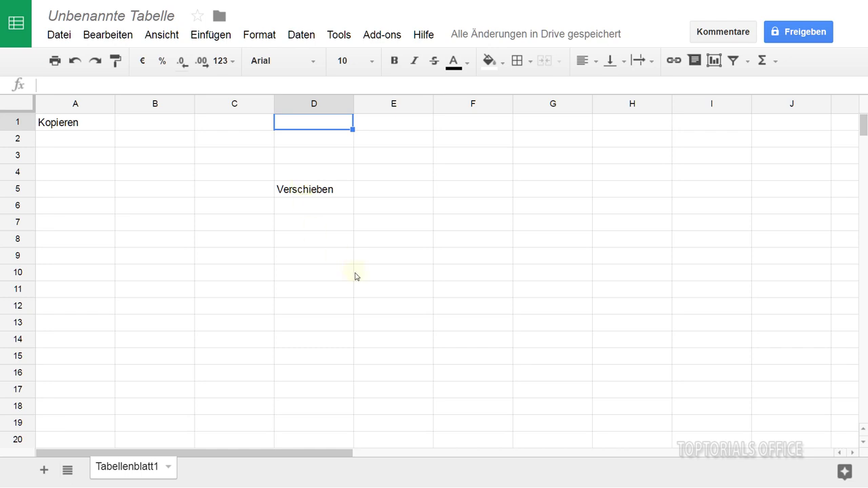
# Step: Return to the Apps Script editor and deselect the edited cell reference in Code.gs
pyautogui.hotkey('ctrl', 'Tab')
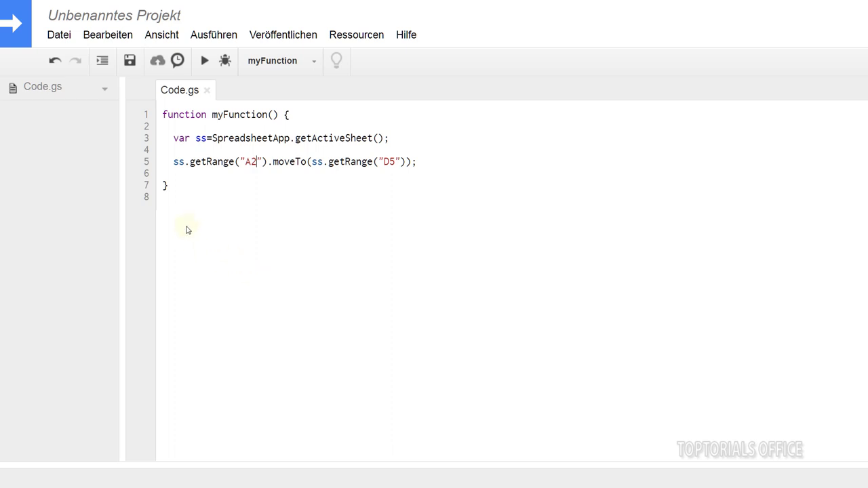
pyautogui.click(173, 198)
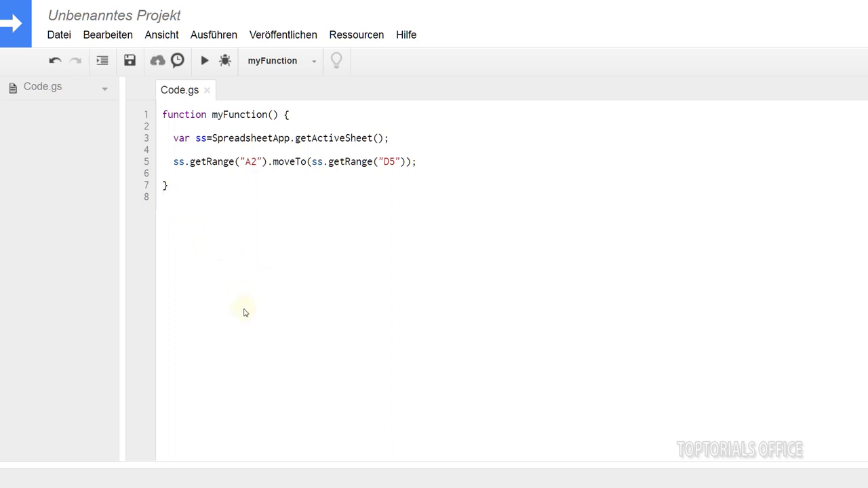